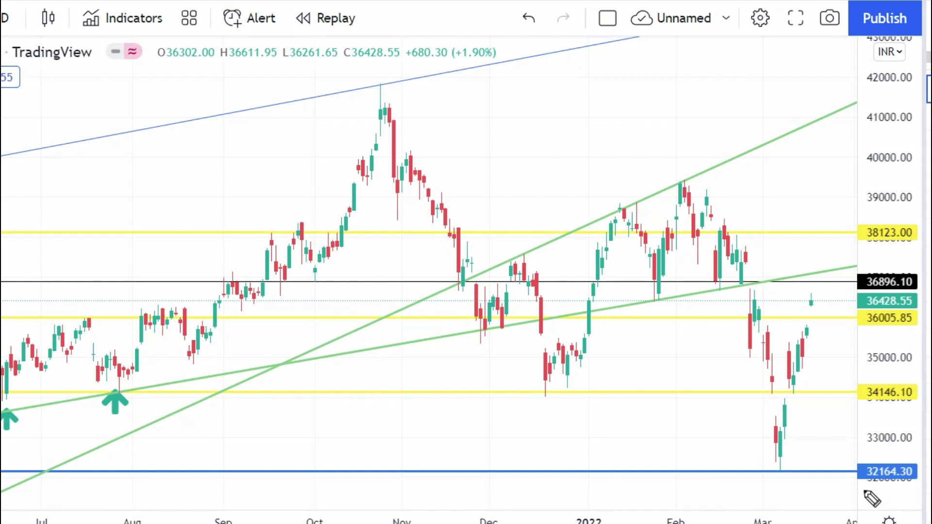
Handwrite 32160 under the 32164.30 line and 34150 above 34146.10, underline 34150, box 32160.
{"action": "left_click_drag", "start_coordinate": [733, 482], "coordinate": [813, 484]}
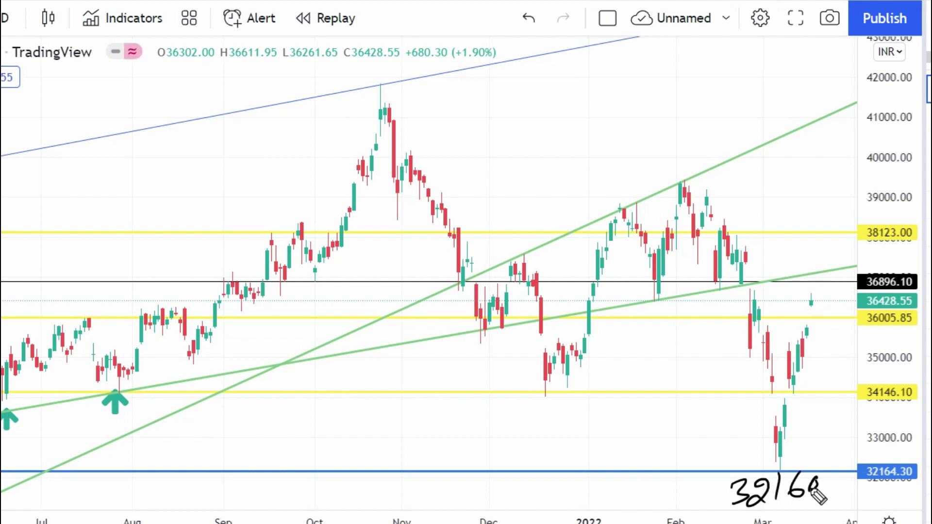
{"action": "mouse_move", "coordinate": [683, 410]}
{"action": "left_mouse_down"}
{"action": "mouse_move", "coordinate": [667, 414]}
{"action": "mouse_move", "coordinate": [751, 404]}
{"action": "left_mouse_up"}
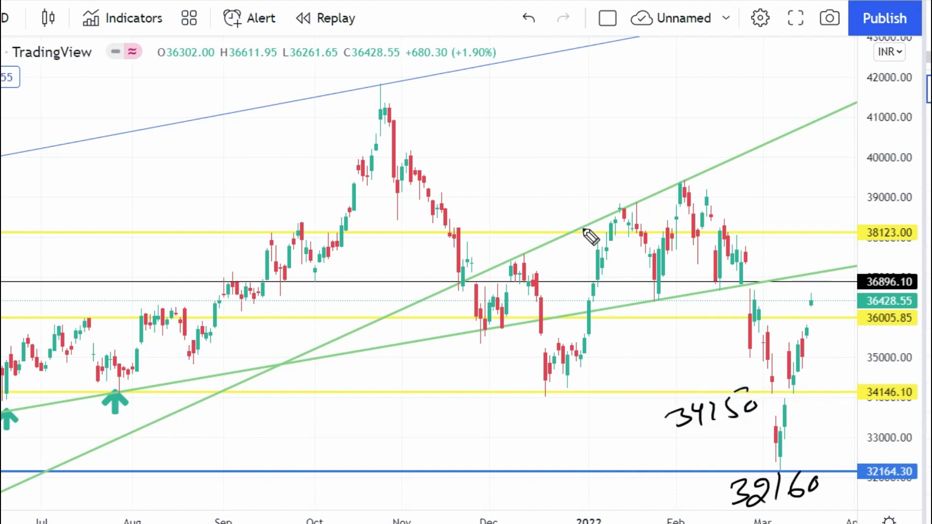
{"action": "left_click_drag", "start_coordinate": [676, 436], "coordinate": [772, 410]}
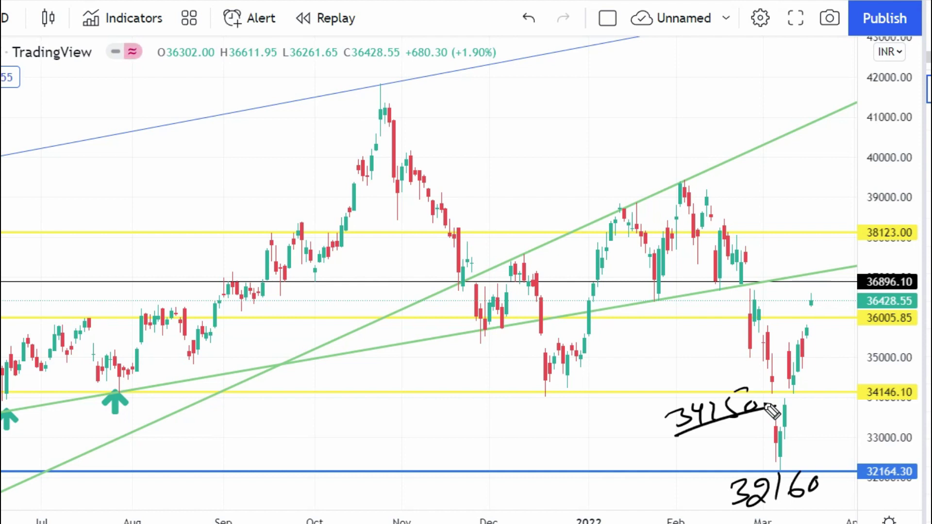
{"action": "mouse_move", "coordinate": [719, 473]}
{"action": "left_mouse_down"}
{"action": "mouse_move", "coordinate": [722, 487]}
{"action": "mouse_move", "coordinate": [845, 511]}
{"action": "mouse_move", "coordinate": [728, 522]}
{"action": "left_mouse_up"}
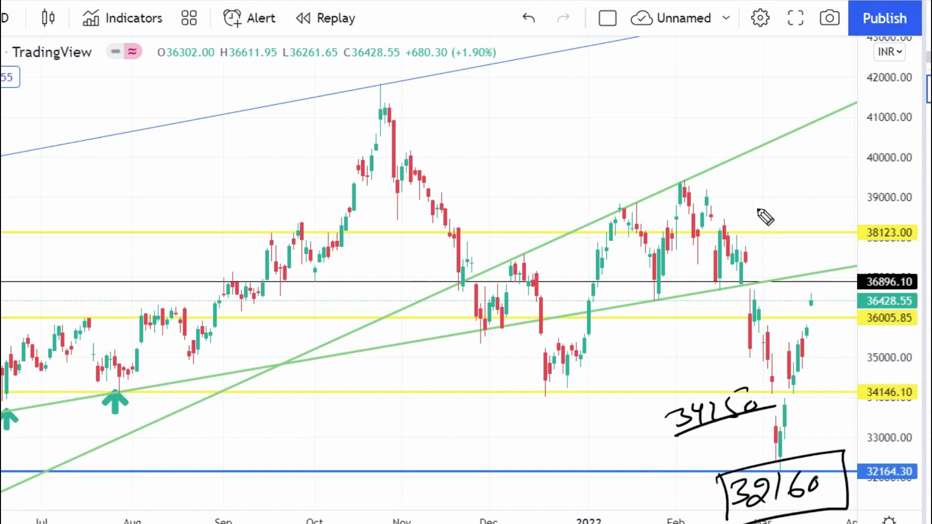
Brush 37000 above the green trend line and 38120 above the 38123 resistance line.
{"action": "left_click_drag", "start_coordinate": [772, 270], "coordinate": [836, 256]}
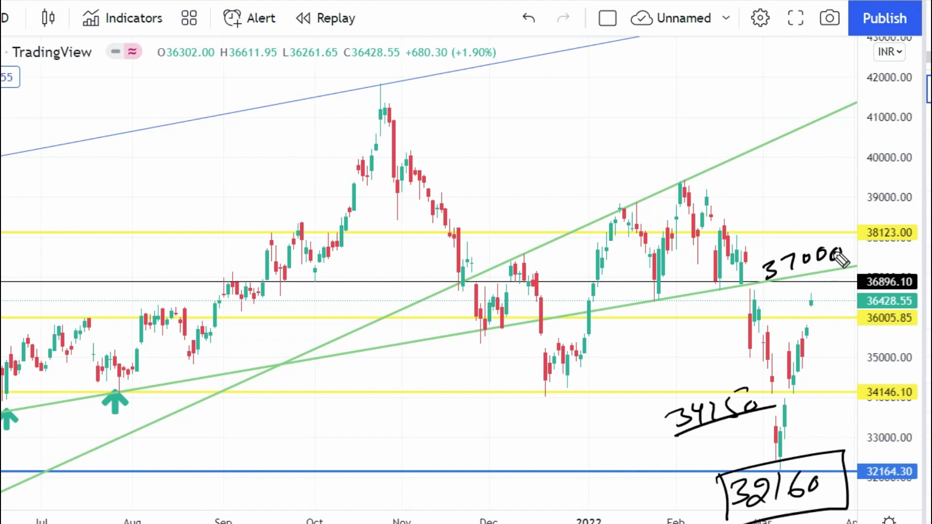
{"action": "mouse_move", "coordinate": [763, 209]}
{"action": "left_mouse_down"}
{"action": "mouse_move", "coordinate": [767, 226]}
{"action": "mouse_move", "coordinate": [795, 208]}
{"action": "mouse_move", "coordinate": [855, 214]}
{"action": "left_mouse_up"}
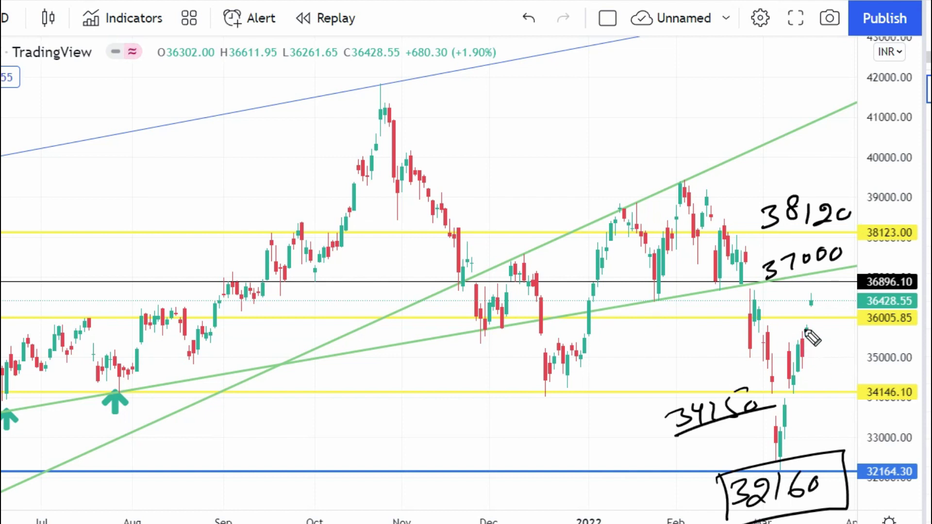
Write 36000 by the last candles, extend the 34146.10 level rightward, and circle the 34150 note.
{"action": "mouse_move", "coordinate": [782, 324]}
{"action": "left_mouse_down"}
{"action": "mouse_move", "coordinate": [788, 341]}
{"action": "mouse_move", "coordinate": [808, 322]}
{"action": "mouse_move", "coordinate": [851, 330]}
{"action": "left_mouse_up"}
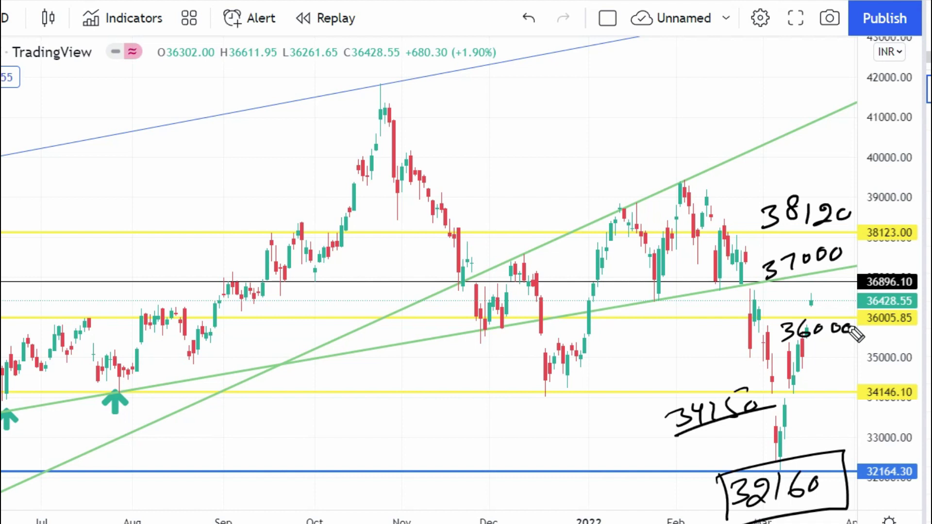
{"action": "left_click_drag", "start_coordinate": [782, 396], "coordinate": [863, 390]}
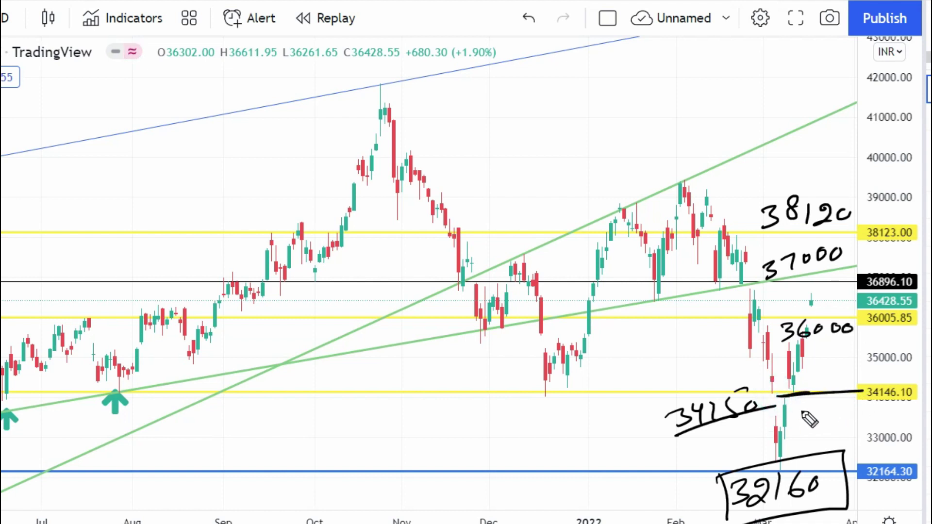
{"action": "left_click_drag", "start_coordinate": [654, 418], "coordinate": [646, 411]}
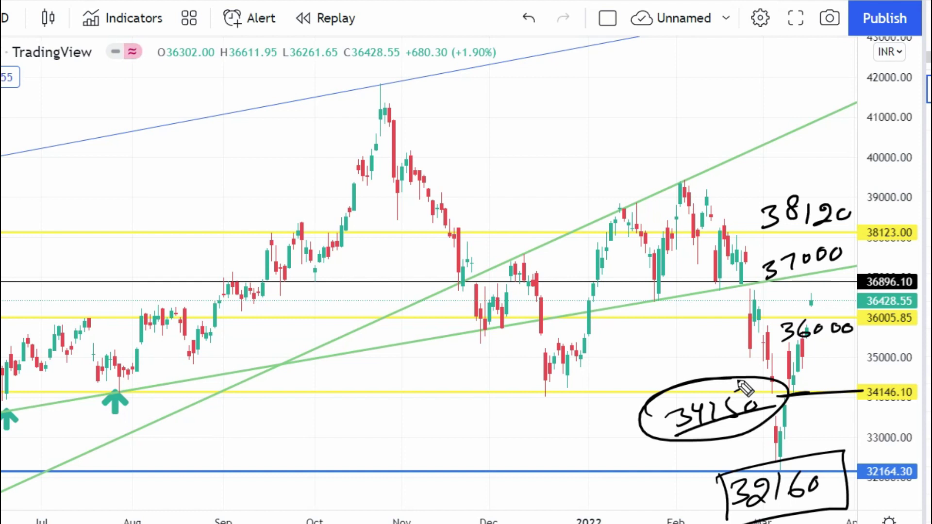
Draw check marks on the boxed 32160 note and the circled 34150 note.
{"action": "left_click_drag", "start_coordinate": [808, 468], "coordinate": [841, 440]}
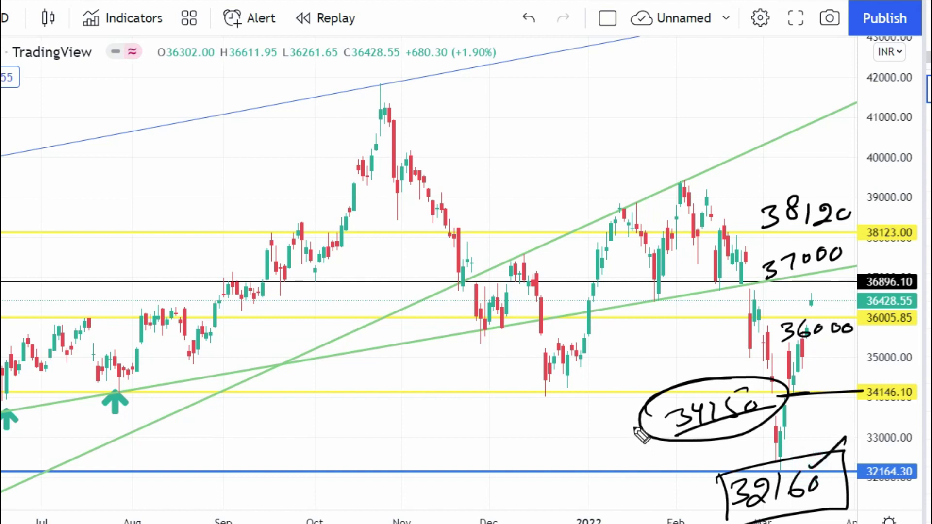
{"action": "left_click_drag", "start_coordinate": [654, 384], "coordinate": [723, 354]}
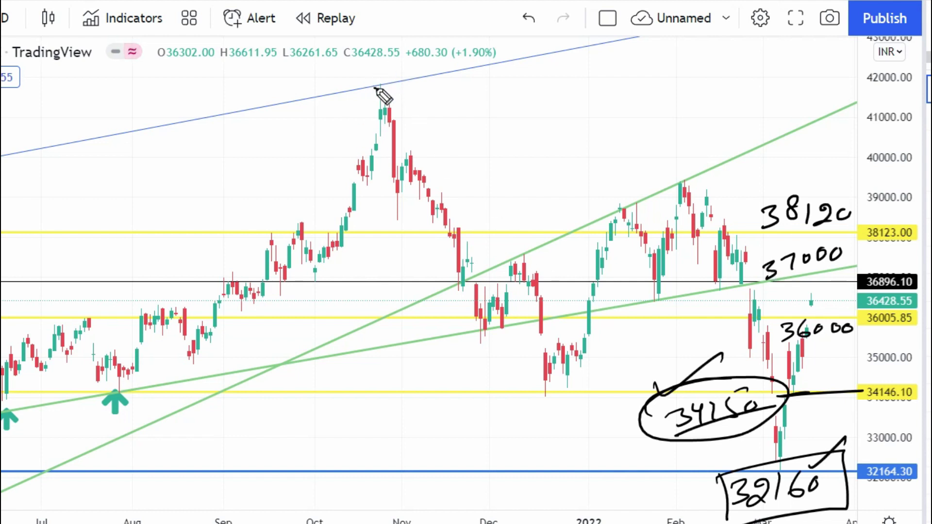
Circle the October peak near 42000 and add an underlined 32160 above the 32164.30 line.
{"action": "mouse_move", "coordinate": [372, 89]}
{"action": "left_mouse_down"}
{"action": "mouse_move", "coordinate": [391, 83]}
{"action": "mouse_move", "coordinate": [384, 85]}
{"action": "left_mouse_up"}
{"action": "key", "text": "ctrl+z"}
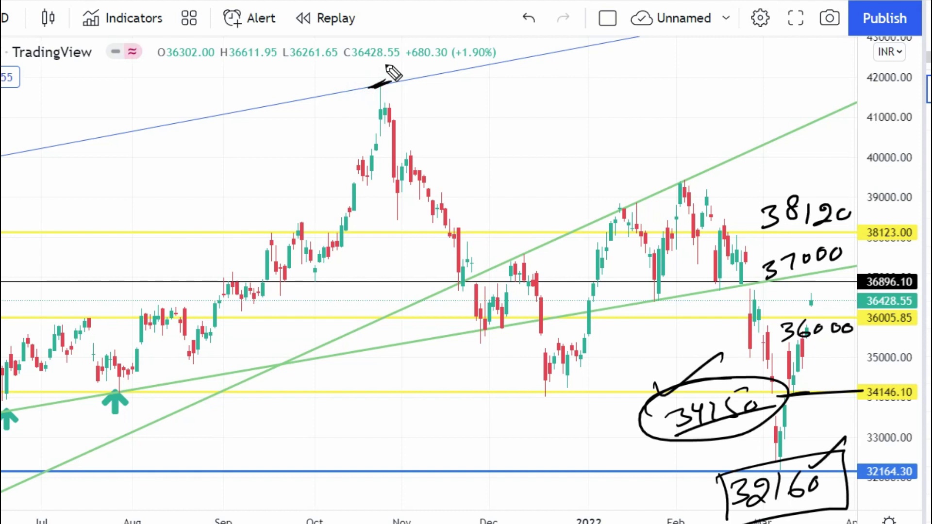
{"action": "mouse_move", "coordinate": [385, 183]}
{"action": "left_mouse_down"}
{"action": "mouse_move", "coordinate": [367, 179]}
{"action": "mouse_move", "coordinate": [379, 145]}
{"action": "left_mouse_up"}
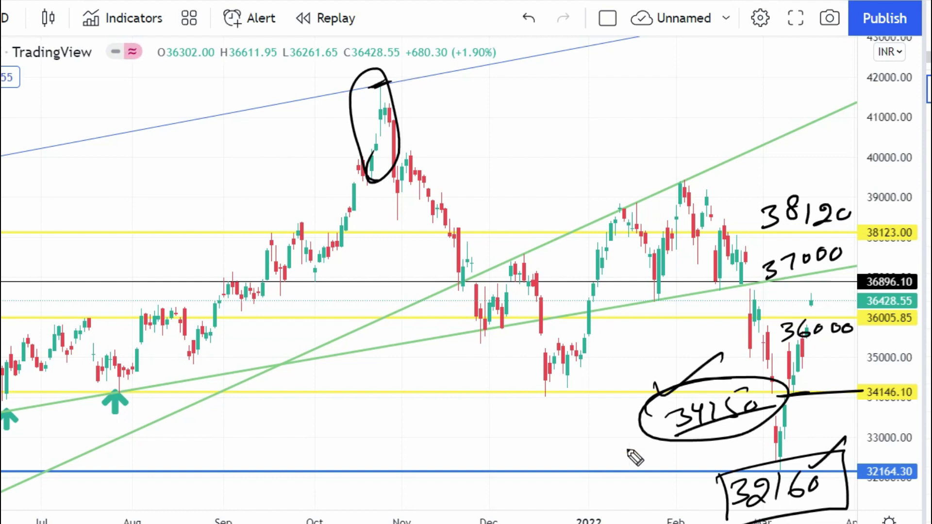
{"action": "left_click_drag", "start_coordinate": [372, 443], "coordinate": [481, 439]}
{"action": "left_click_drag", "start_coordinate": [335, 482], "coordinate": [464, 461]}
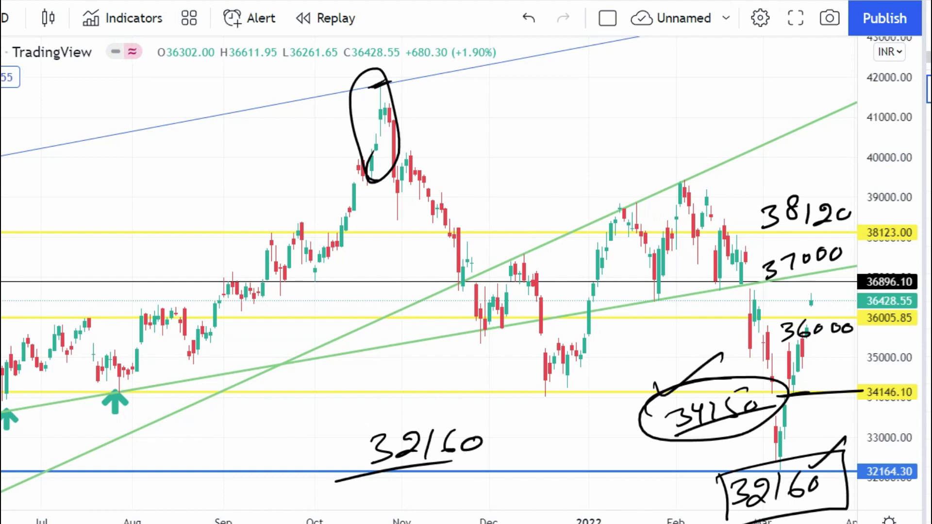
Clear the old ink and write 36500, 36700, 36900 and 37200 by the 5-minute chart lines.
{"action": "key", "text": "Escape"}
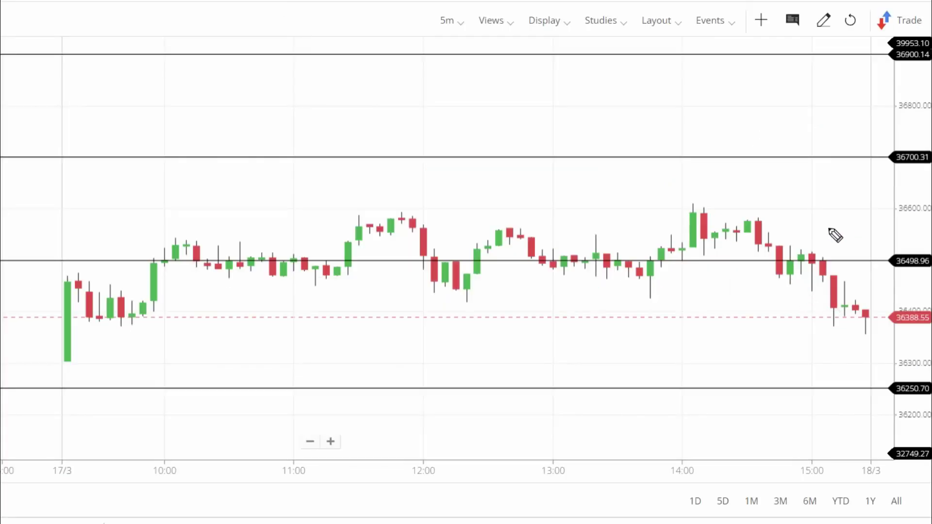
{"action": "mouse_move", "coordinate": [802, 232]}
{"action": "left_mouse_down"}
{"action": "mouse_move", "coordinate": [806, 252]}
{"action": "mouse_move", "coordinate": [820, 244]}
{"action": "mouse_move", "coordinate": [839, 252]}
{"action": "left_mouse_up"}
{"action": "left_click_drag", "start_coordinate": [852, 228], "coordinate": [856, 245]}
{"action": "left_click_drag", "start_coordinate": [870, 238], "coordinate": [870, 238]}
{"action": "mouse_move", "coordinate": [784, 140]}
{"action": "left_mouse_down"}
{"action": "mouse_move", "coordinate": [786, 158]}
{"action": "mouse_move", "coordinate": [848, 142]}
{"action": "left_mouse_up"}
{"action": "left_click_drag", "start_coordinate": [861, 139], "coordinate": [859, 141]}
{"action": "mouse_move", "coordinate": [778, 72]}
{"action": "left_mouse_down"}
{"action": "mouse_move", "coordinate": [779, 88]}
{"action": "mouse_move", "coordinate": [825, 85]}
{"action": "mouse_move", "coordinate": [842, 73]}
{"action": "left_mouse_up"}
{"action": "left_click_drag", "start_coordinate": [856, 71], "coordinate": [857, 73]}
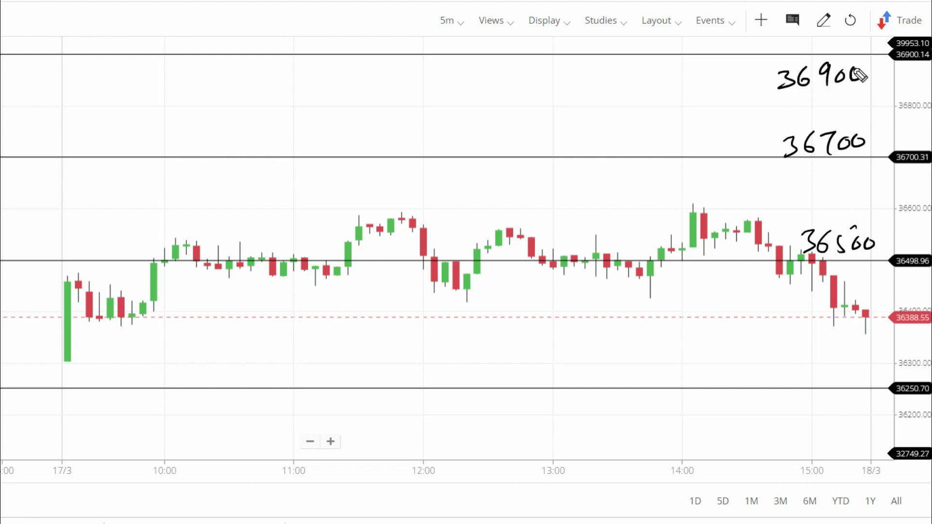
{"action": "mouse_move", "coordinate": [587, 83]}
{"action": "left_mouse_down"}
{"action": "mouse_move", "coordinate": [589, 111]}
{"action": "mouse_move", "coordinate": [688, 79]}
{"action": "left_mouse_up"}
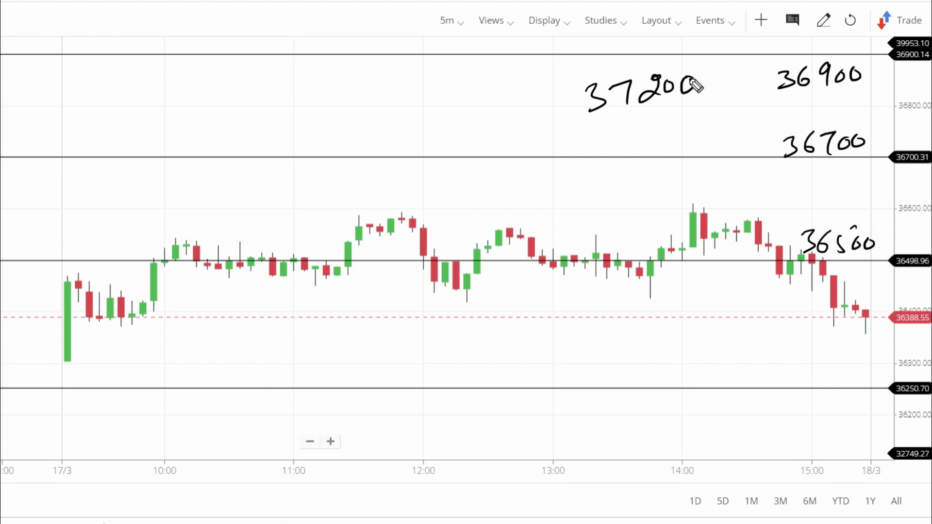
Tick the 36500, 36700, 36900 and 37200 labels with check marks.
{"action": "left_click_drag", "start_coordinate": [815, 211], "coordinate": [860, 199]}
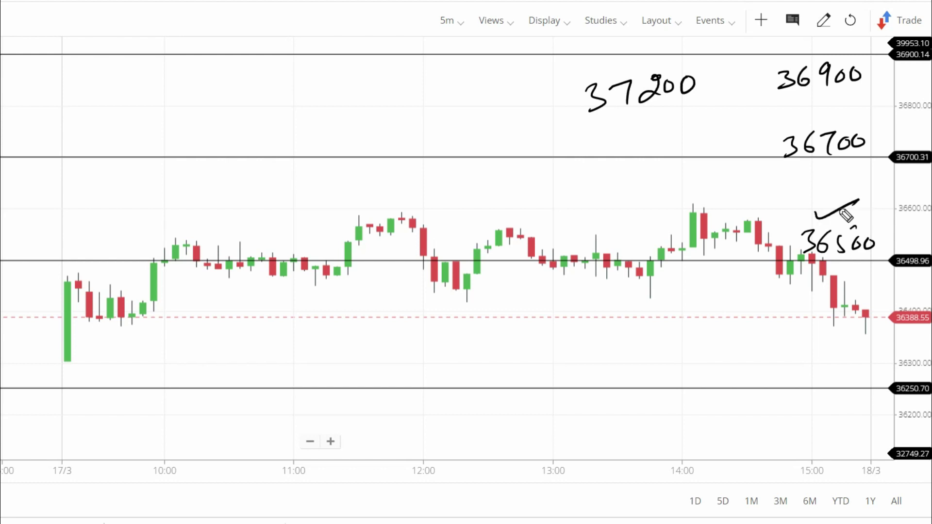
{"action": "left_click_drag", "start_coordinate": [805, 119], "coordinate": [854, 103]}
{"action": "left_click_drag", "start_coordinate": [806, 53], "coordinate": [848, 37]}
{"action": "left_click_drag", "start_coordinate": [619, 68], "coordinate": [667, 57]}
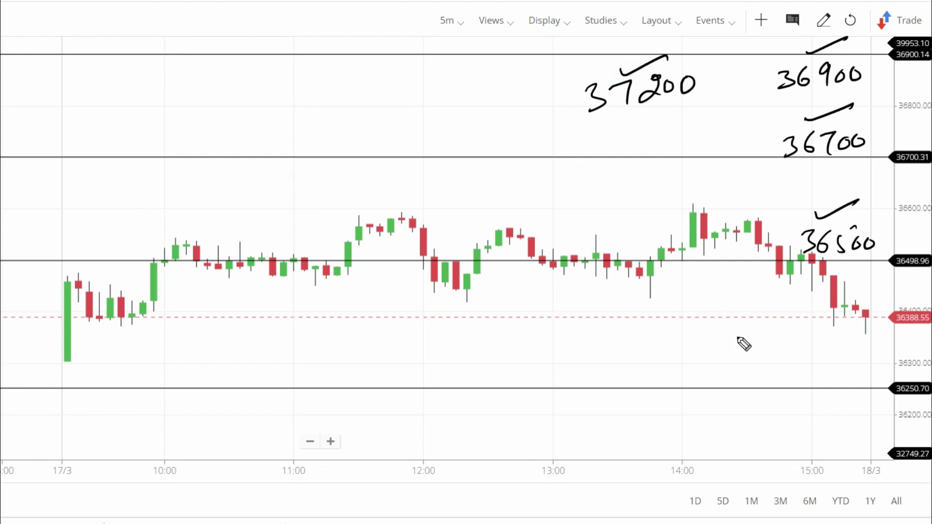
Handwrite 36250 beside the 36250.70 line and 36000 just below it.
{"action": "mouse_move", "coordinate": [758, 357]}
{"action": "left_mouse_down"}
{"action": "mouse_move", "coordinate": [770, 361]}
{"action": "mouse_move", "coordinate": [760, 381]}
{"action": "left_mouse_up"}
{"action": "mouse_move", "coordinate": [802, 358]}
{"action": "left_mouse_down"}
{"action": "mouse_move", "coordinate": [804, 383]}
{"action": "mouse_move", "coordinate": [847, 369]}
{"action": "mouse_move", "coordinate": [845, 395]}
{"action": "left_mouse_up"}
{"action": "mouse_move", "coordinate": [766, 406]}
{"action": "left_mouse_down"}
{"action": "mouse_move", "coordinate": [782, 416]}
{"action": "mouse_move", "coordinate": [767, 427]}
{"action": "left_mouse_up"}
{"action": "mouse_move", "coordinate": [807, 404]}
{"action": "left_mouse_down"}
{"action": "mouse_move", "coordinate": [810, 424]}
{"action": "mouse_move", "coordinate": [831, 417]}
{"action": "left_mouse_up"}
{"action": "left_click_drag", "start_coordinate": [844, 411], "coordinate": [863, 422]}
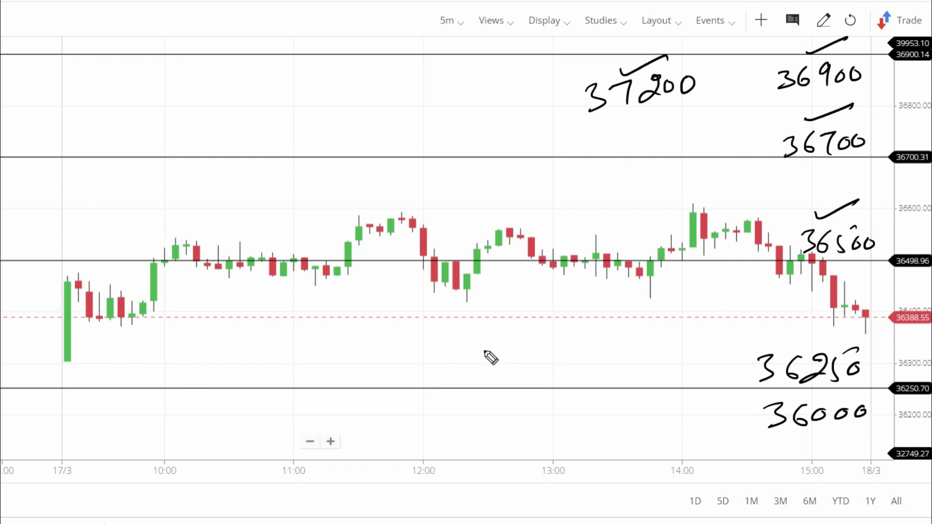
Write Puts with an arrow toward 36000, and add a circled 35600 beneath.
{"action": "left_click_drag", "start_coordinate": [734, 388], "coordinate": [710, 417]}
{"action": "mouse_move", "coordinate": [605, 350]}
{"action": "left_mouse_down"}
{"action": "mouse_move", "coordinate": [646, 375]}
{"action": "mouse_move", "coordinate": [662, 371]}
{"action": "mouse_move", "coordinate": [673, 384]}
{"action": "mouse_move", "coordinate": [678, 370]}
{"action": "mouse_move", "coordinate": [750, 404]}
{"action": "left_mouse_up"}
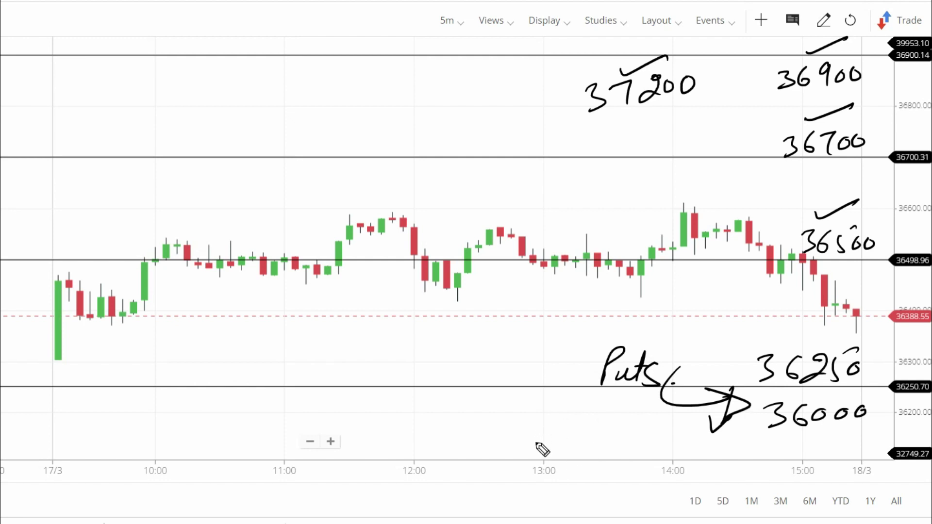
{"action": "mouse_move", "coordinate": [530, 438]}
{"action": "left_mouse_down"}
{"action": "mouse_move", "coordinate": [546, 447]}
{"action": "mouse_move", "coordinate": [558, 433]}
{"action": "mouse_move", "coordinate": [649, 436]}
{"action": "mouse_move", "coordinate": [689, 425]}
{"action": "mouse_move", "coordinate": [563, 404]}
{"action": "left_mouse_up"}
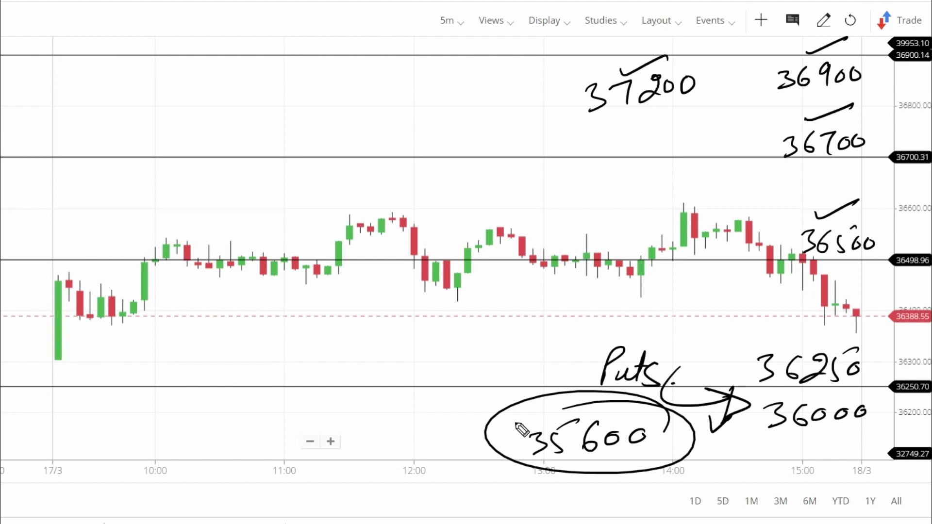
Draw arrows from 36900 toward 37200 and write Call under 37200.
{"action": "mouse_move", "coordinate": [766, 93]}
{"action": "left_mouse_down"}
{"action": "mouse_move", "coordinate": [733, 121]}
{"action": "mouse_move", "coordinate": [744, 132]}
{"action": "left_mouse_up"}
{"action": "mouse_move", "coordinate": [767, 74]}
{"action": "left_mouse_down"}
{"action": "mouse_move", "coordinate": [699, 77]}
{"action": "mouse_move", "coordinate": [712, 85]}
{"action": "left_mouse_up"}
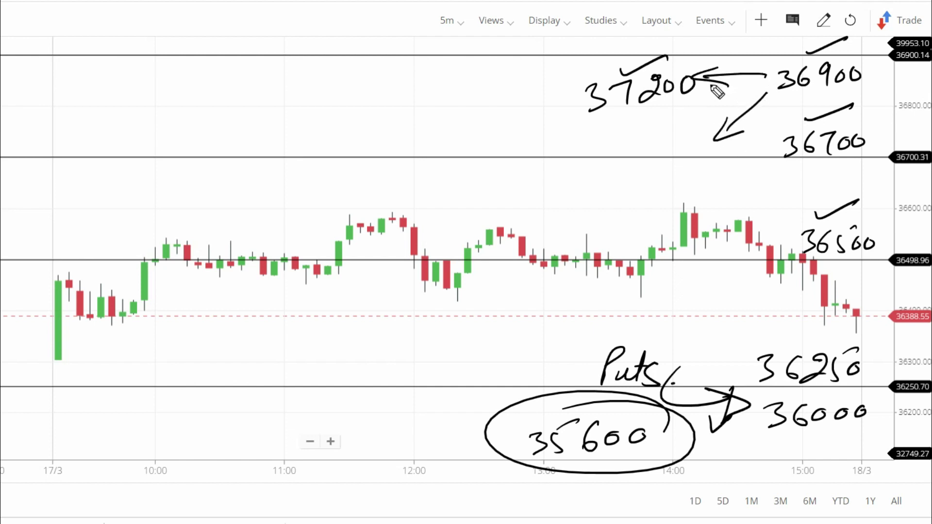
{"action": "mouse_move", "coordinate": [593, 127]}
{"action": "left_mouse_down"}
{"action": "mouse_move", "coordinate": [625, 150]}
{"action": "mouse_move", "coordinate": [648, 146]}
{"action": "mouse_move", "coordinate": [576, 172]}
{"action": "left_mouse_up"}
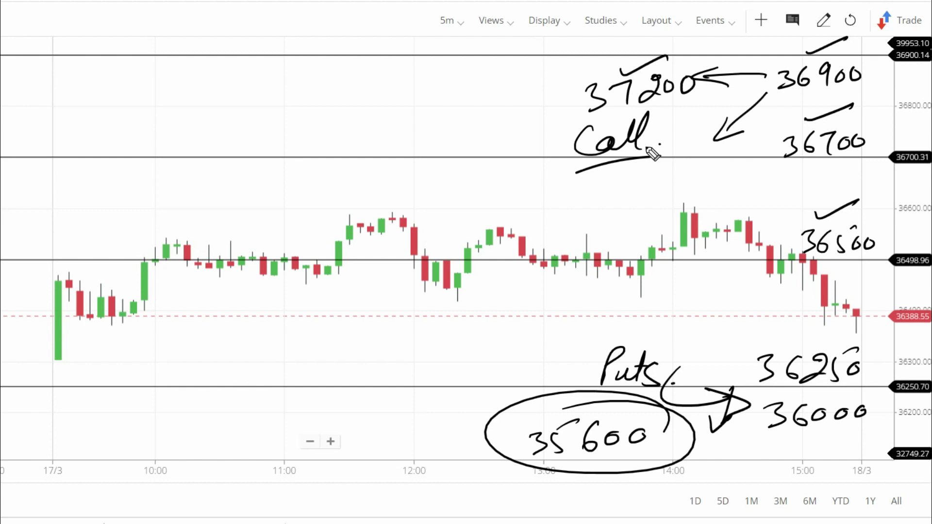
Underline 36000, add a stroke above 36900, and circle the 37200 Call note.
{"action": "left_click_drag", "start_coordinate": [820, 432], "coordinate": [872, 413]}
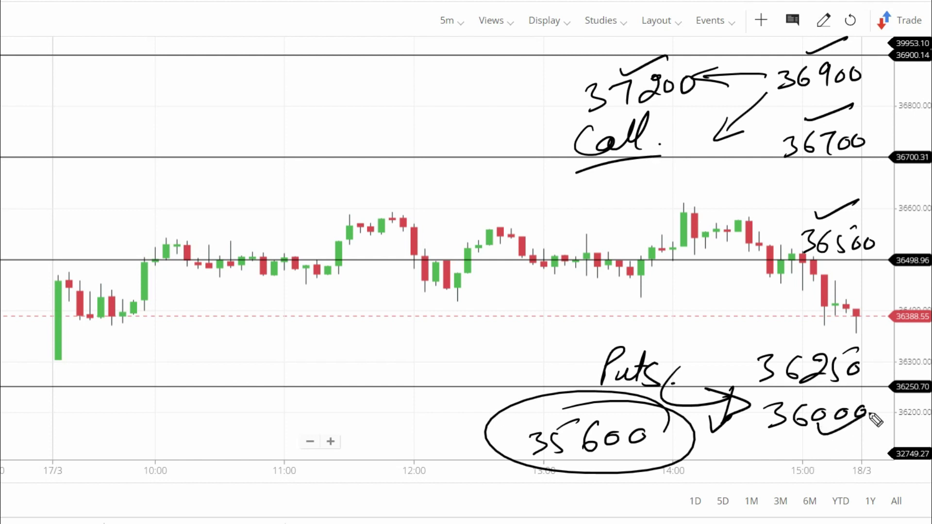
{"action": "left_click_drag", "start_coordinate": [807, 64], "coordinate": [851, 49]}
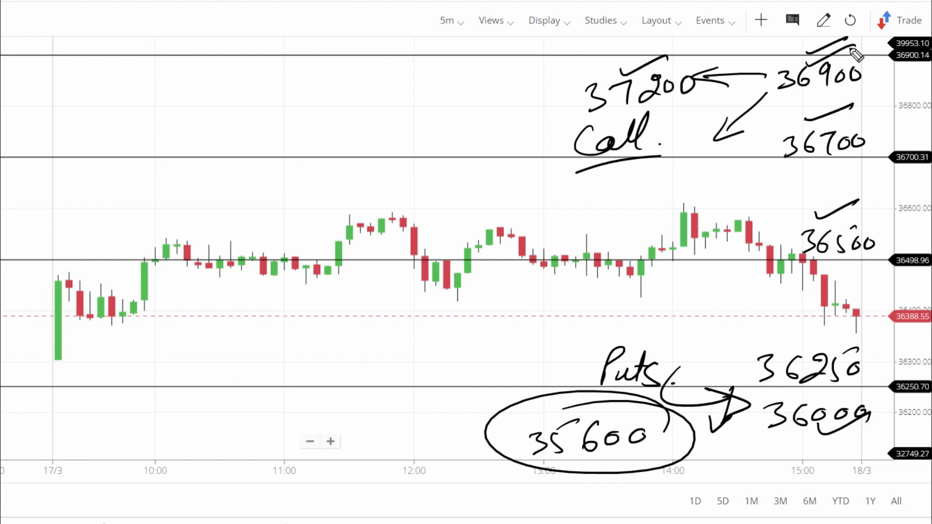
{"action": "mouse_move", "coordinate": [686, 68]}
{"action": "left_mouse_down"}
{"action": "mouse_move", "coordinate": [714, 100]}
{"action": "mouse_move", "coordinate": [690, 62]}
{"action": "left_mouse_up"}
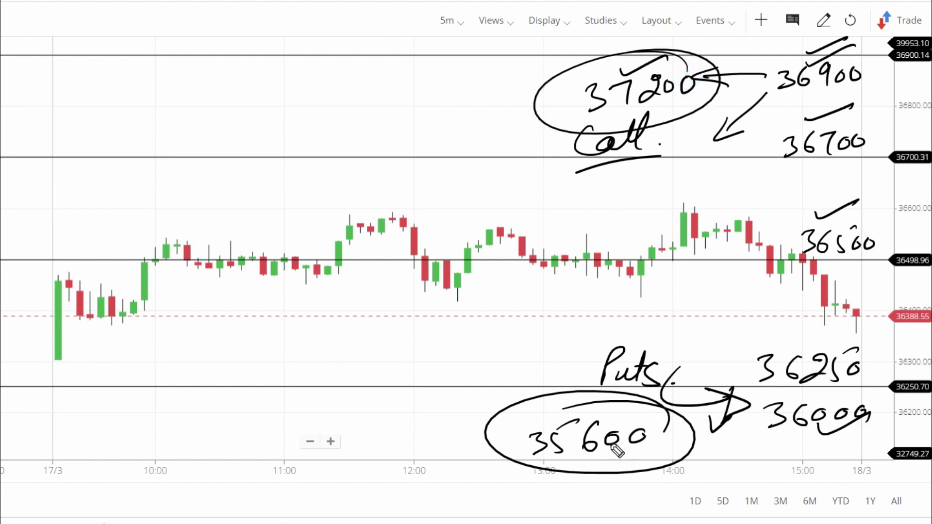